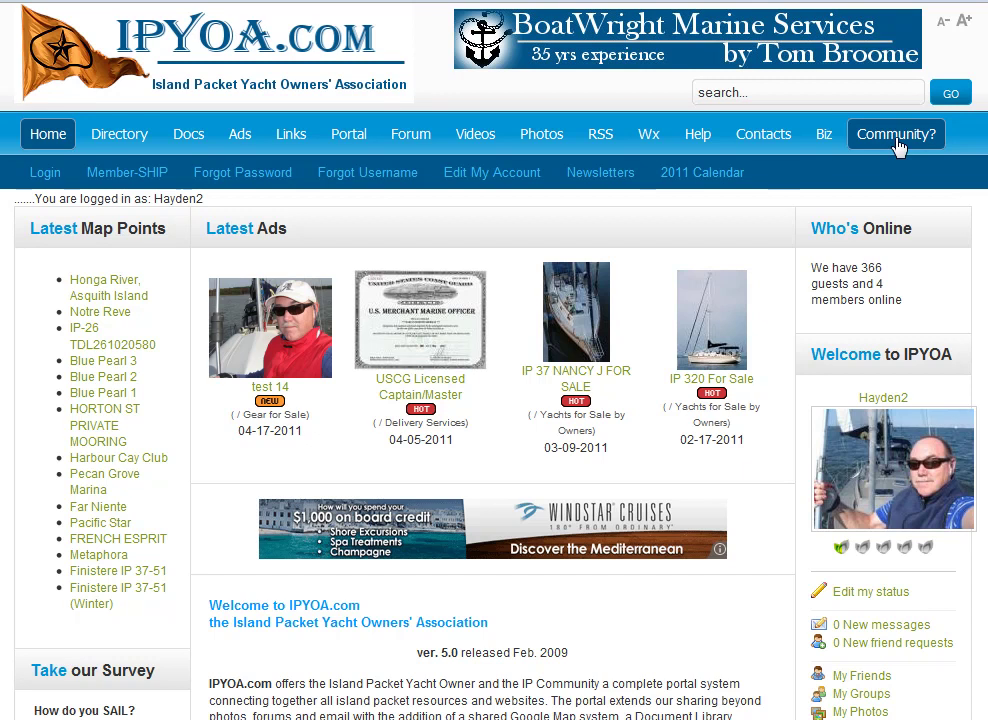
Step: Open the Community area with its member activity stream and newest members
{"action": "left_click", "coordinate": [897, 148]}
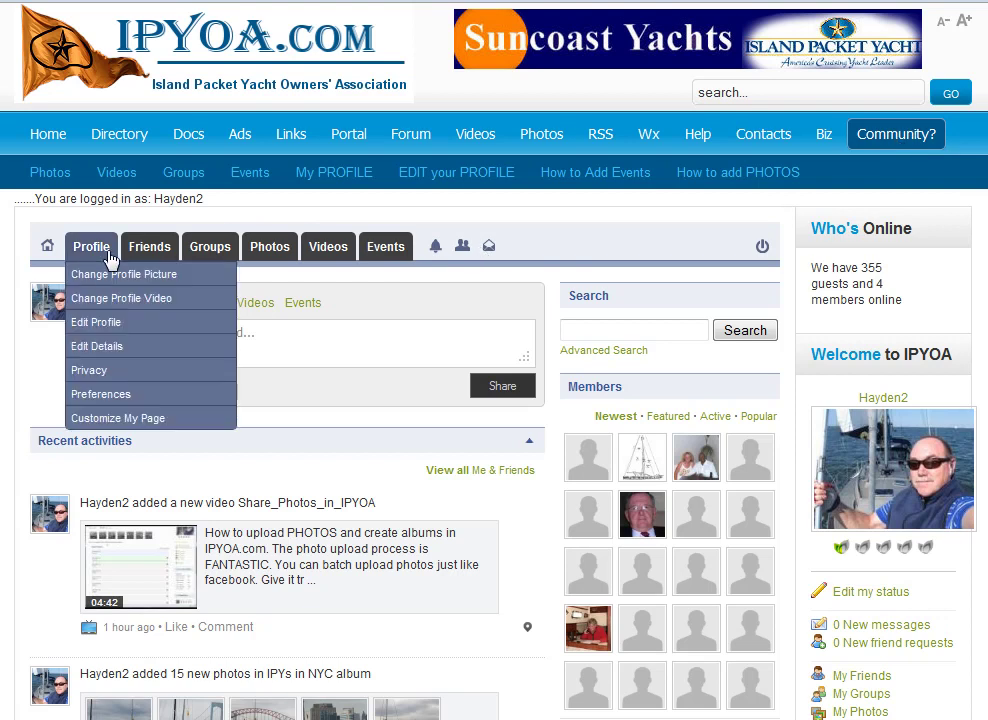
Step: Show My Photos, listing the single 'IPYs in NYC' album
{"action": "left_click", "coordinate": [271, 254]}
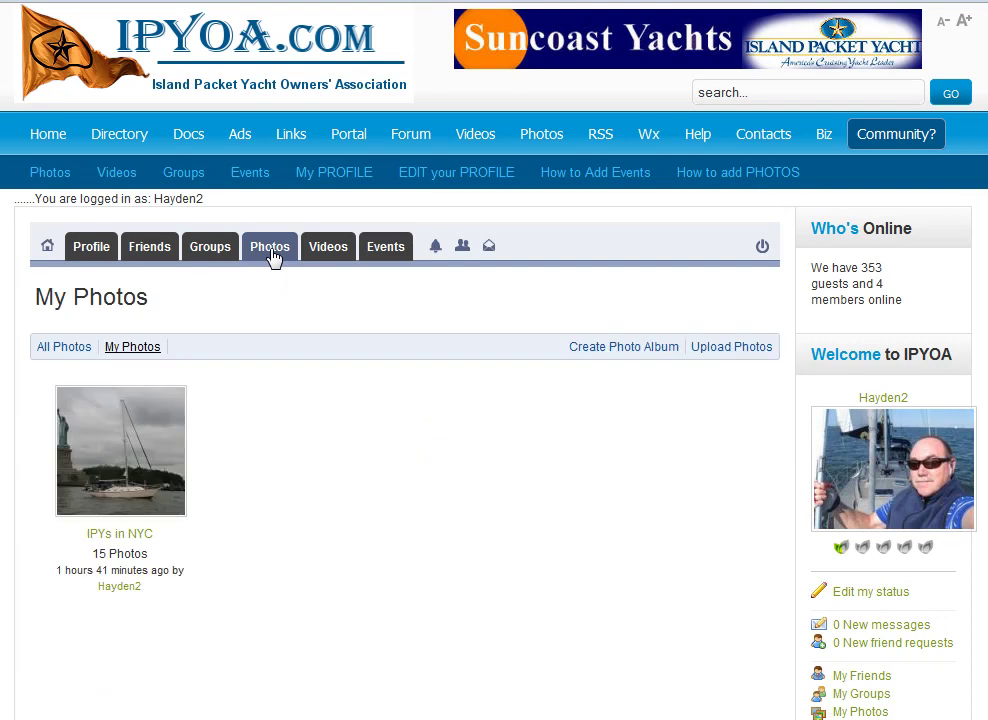
{"action": "mouse_move", "coordinate": [126, 434]}
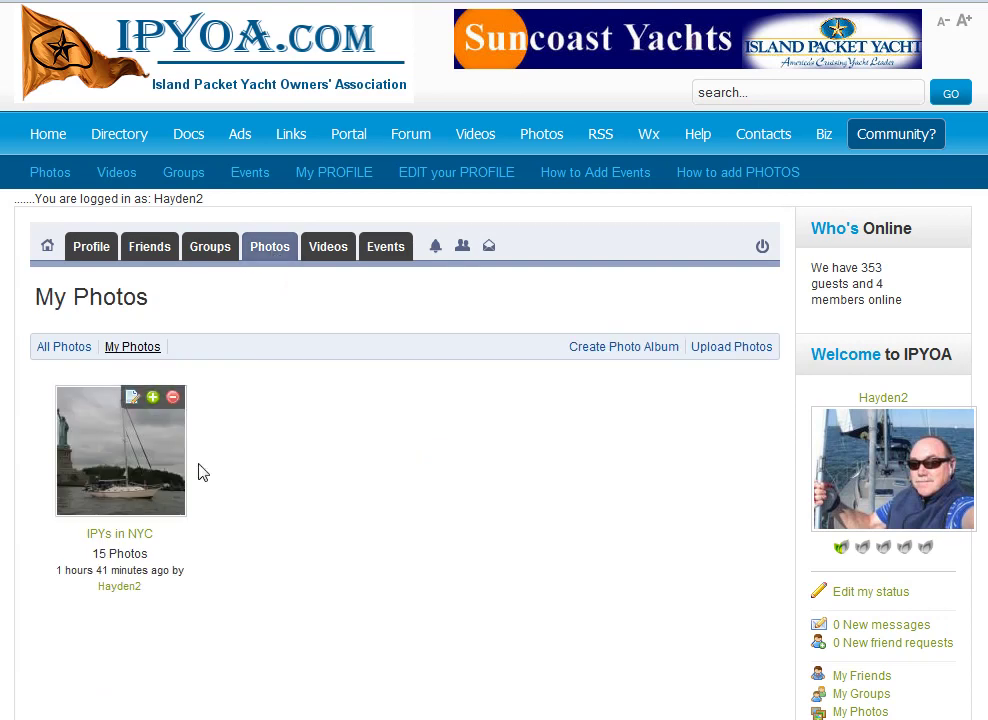
Step: Start a new album named 'Demo IPYOA', location 'NYC', description 'IPs in NYC'
{"action": "left_click", "coordinate": [631, 352]}
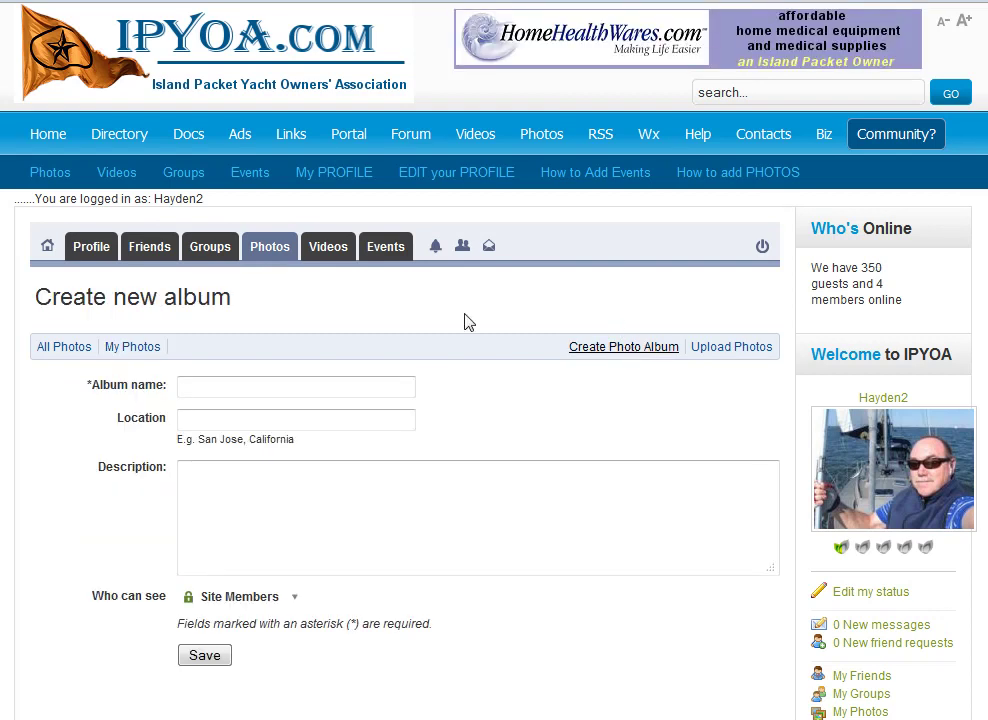
{"action": "left_click", "coordinate": [329, 391]}
{"action": "type", "text": "Demoi"}
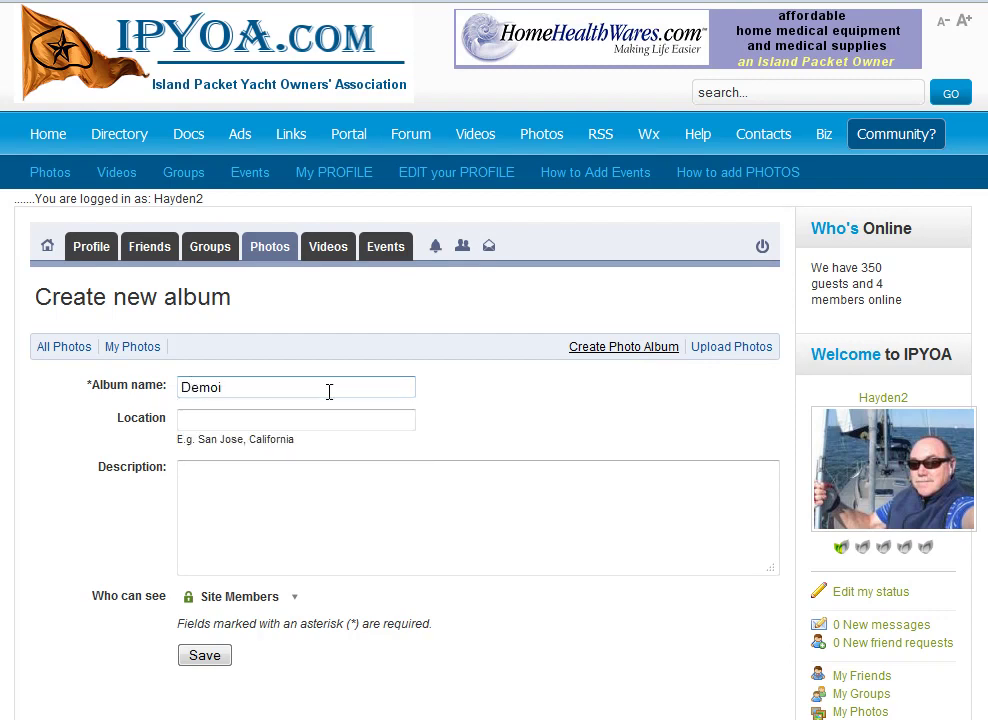
{"action": "key", "text": "BackSpace"}
{"action": "type", "text": "IPYOA"}
{"action": "left_click", "coordinate": [322, 415]}
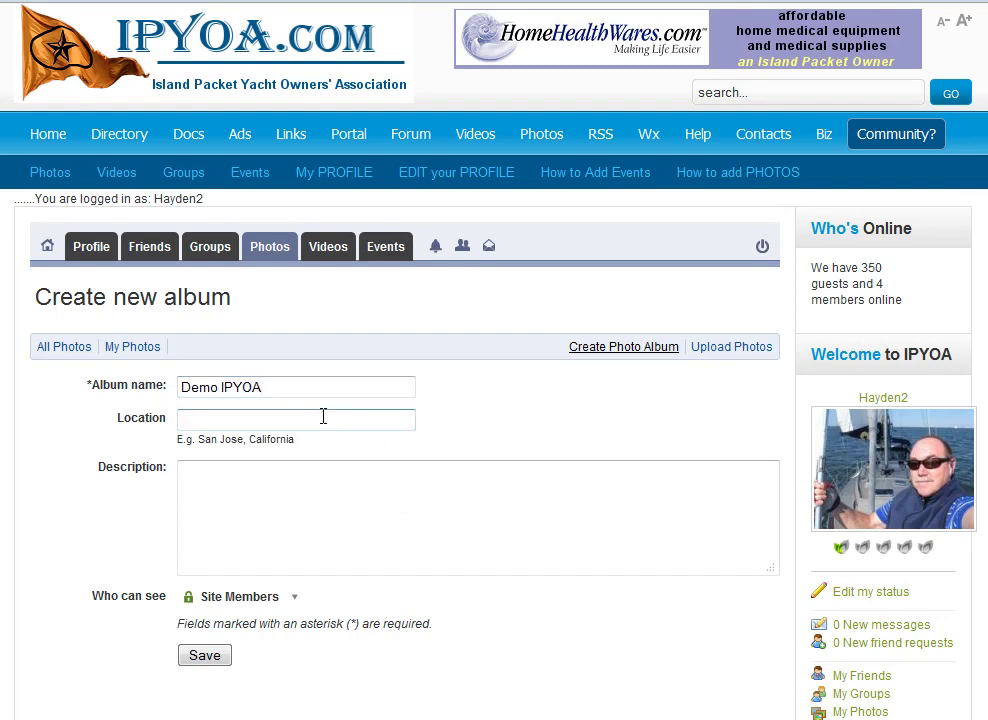
{"action": "type", "text": "NYC"}
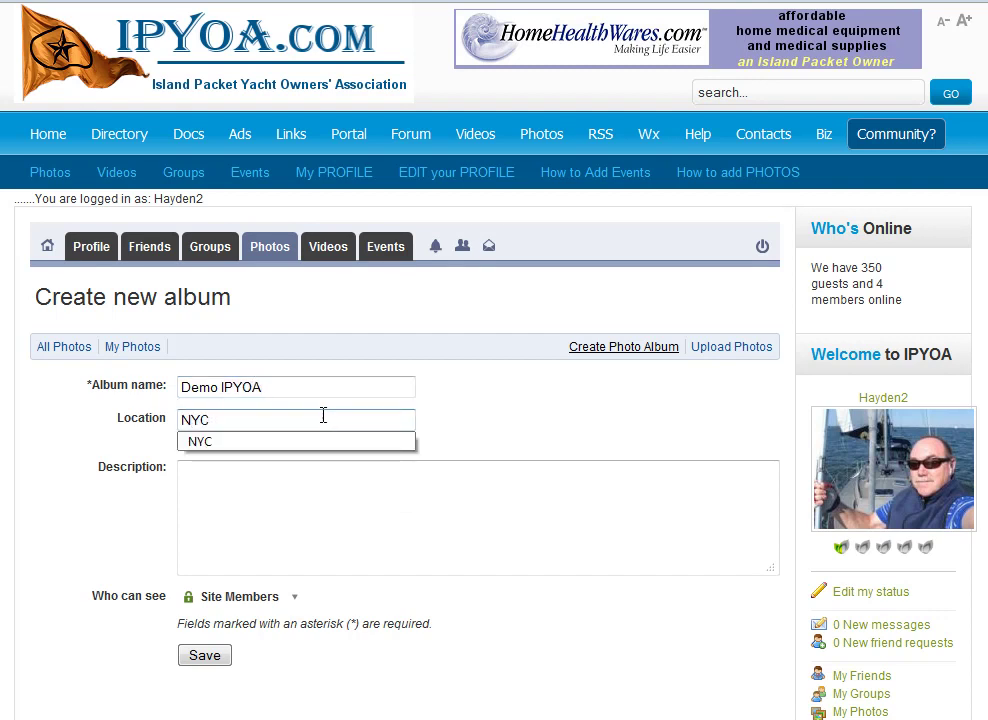
{"action": "key", "text": "Tab"}
{"action": "type", "text": "1Ps in NYC"}
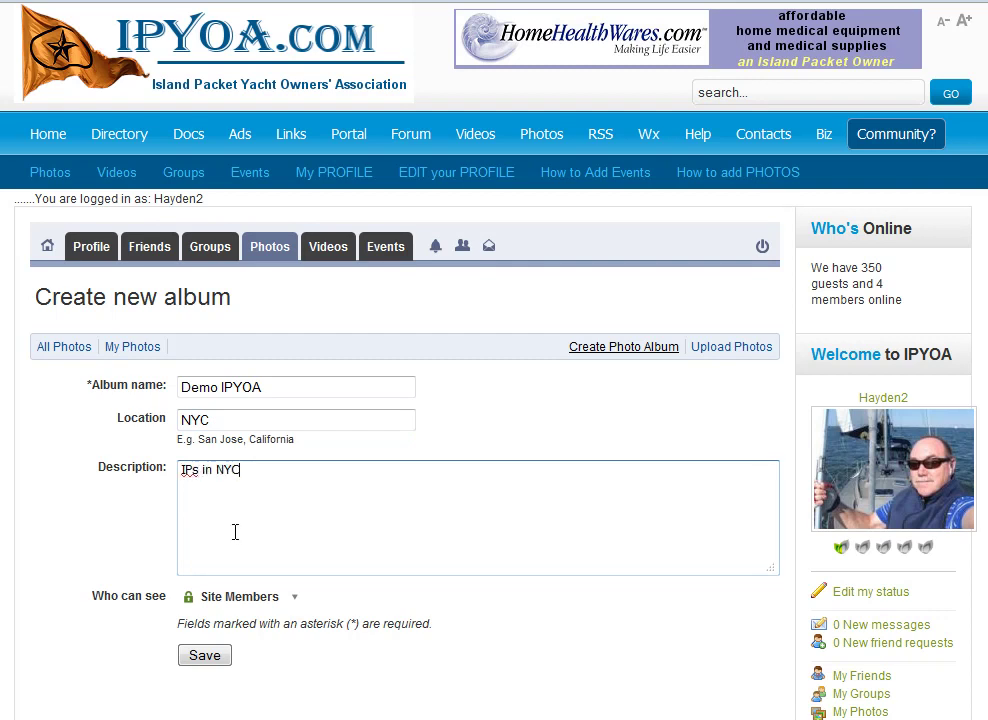
Step: Set the album's visibility to Public and save it
{"action": "left_click", "coordinate": [262, 606]}
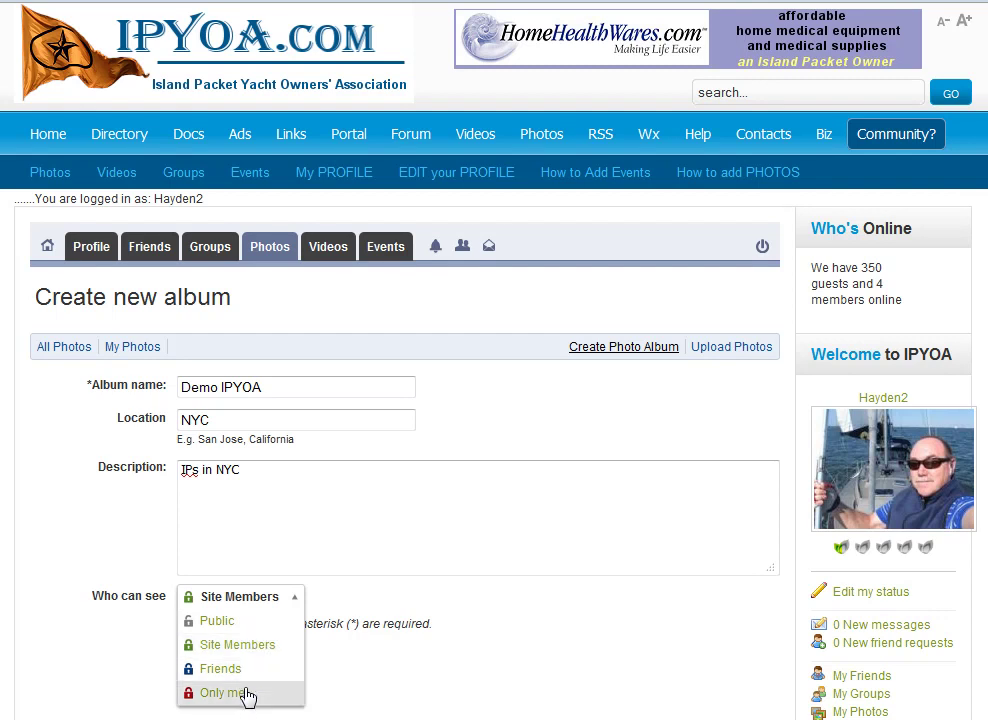
{"action": "left_click", "coordinate": [222, 625]}
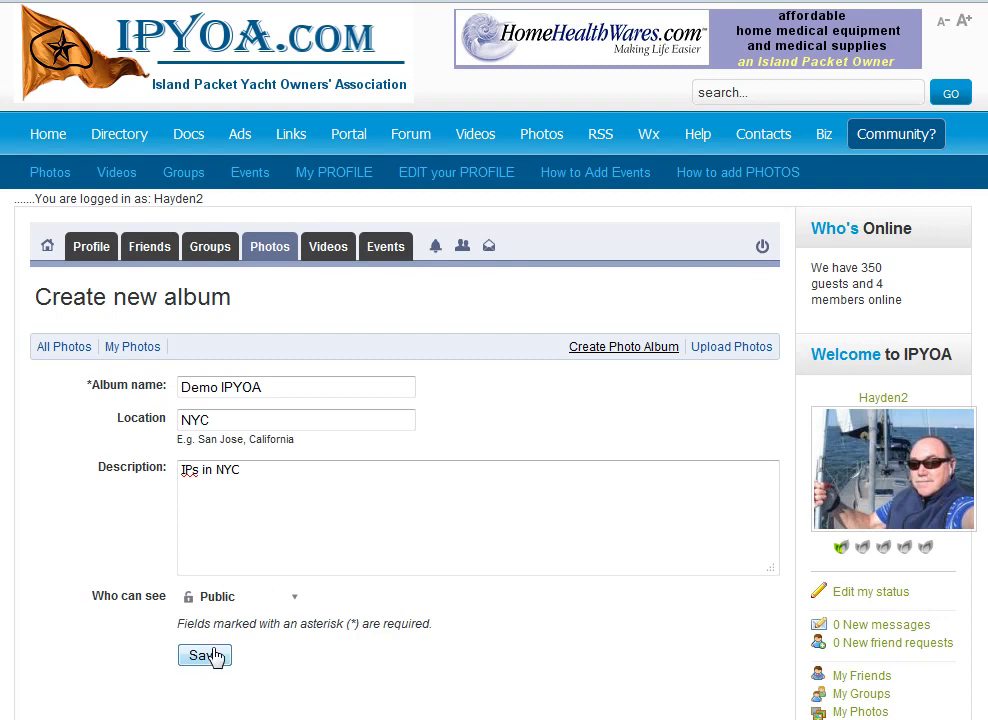
{"action": "left_click", "coordinate": [214, 657]}
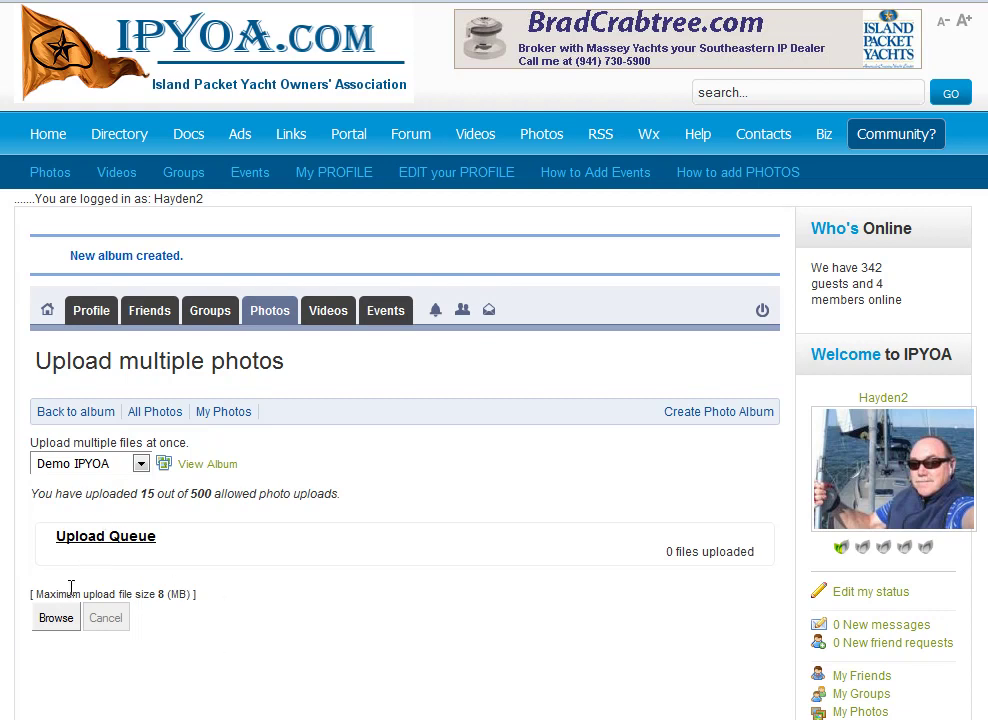
Step: Select all twelve IMG_ photos in the IPYOA Demo folder for upload
{"action": "left_click", "coordinate": [58, 619]}
{"action": "left_click_drag", "start_coordinate": [400, 20], "coordinate": [528, 76]}
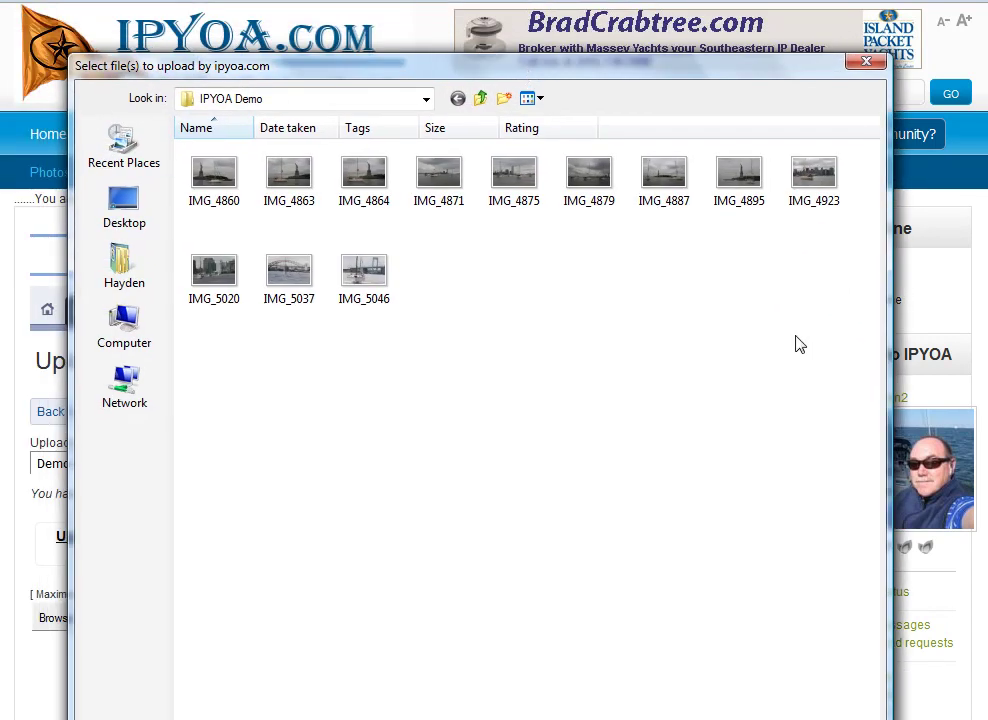
{"action": "left_click_drag", "start_coordinate": [840, 370], "coordinate": [159, 166]}
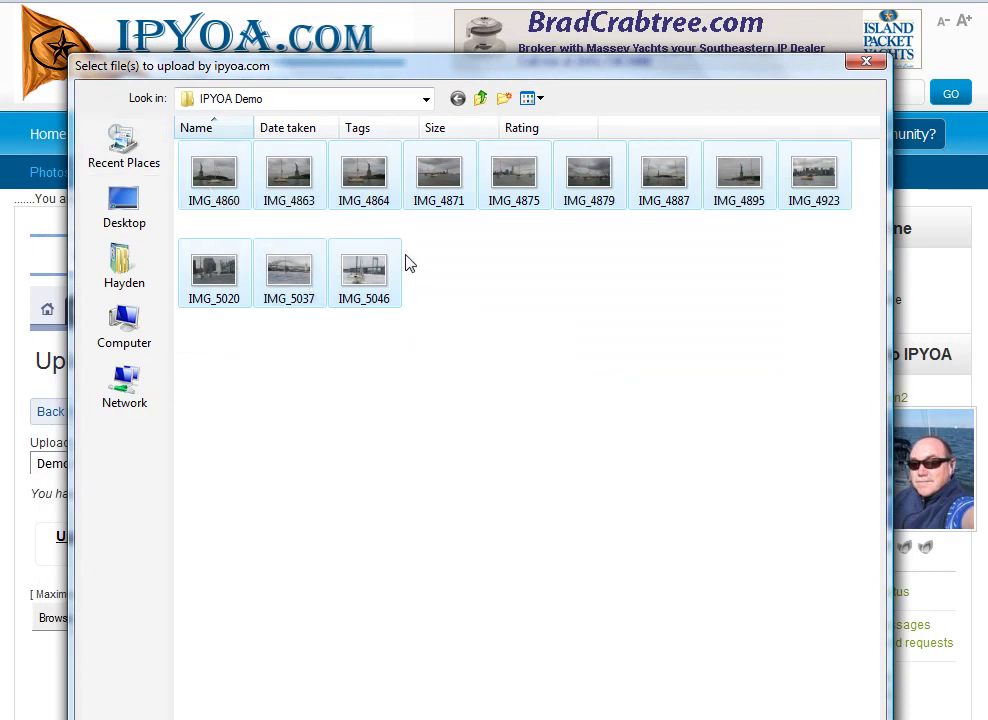
{"action": "left_click_drag", "start_coordinate": [609, 60], "coordinate": [554, 0]}
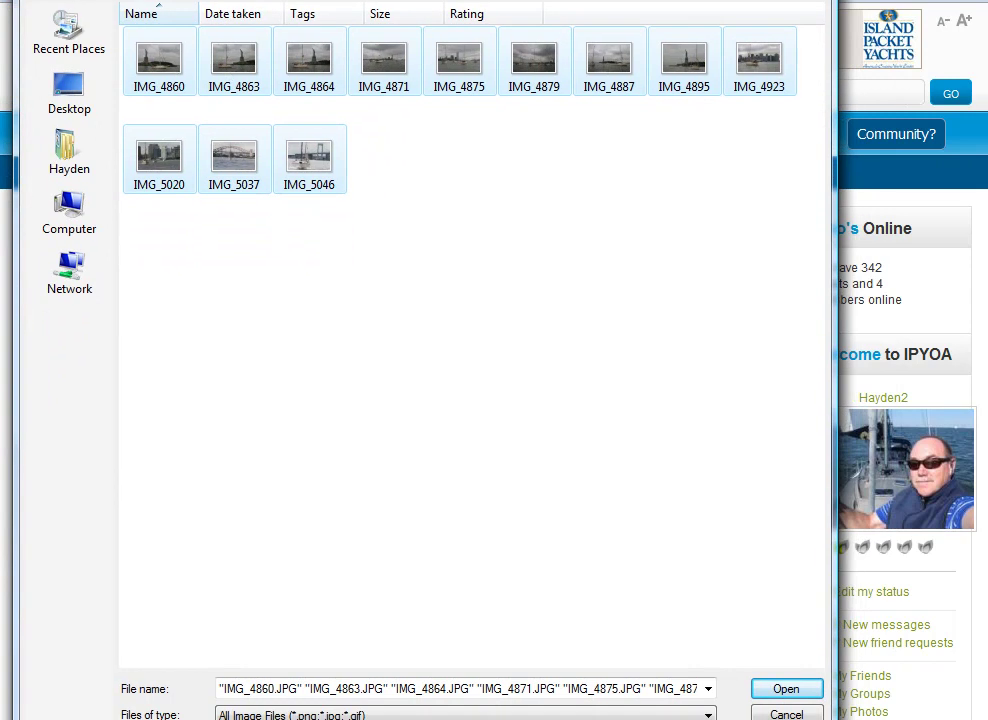
{"action": "left_click", "coordinate": [800, 690]}
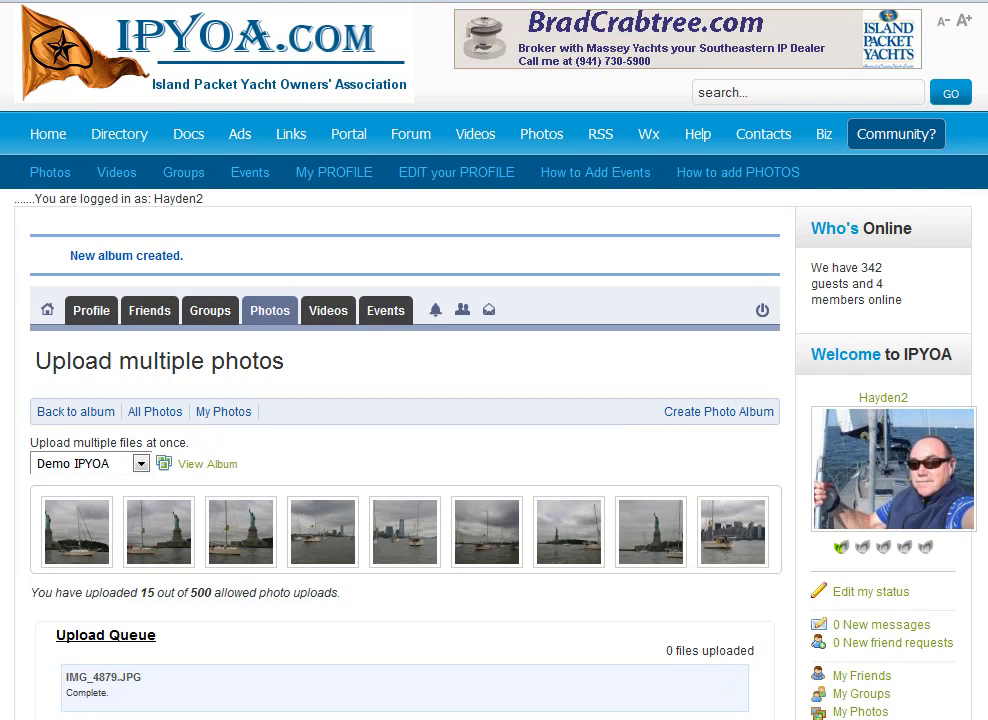
Step: Once all 12 files finish uploading, open the Demo IPYOA album
{"action": "scroll", "coordinate": [400, 400], "scroll_direction": "down", "scroll_amount": 2}
{"action": "scroll", "coordinate": [400, 400], "scroll_direction": "down", "scroll_amount": 1}
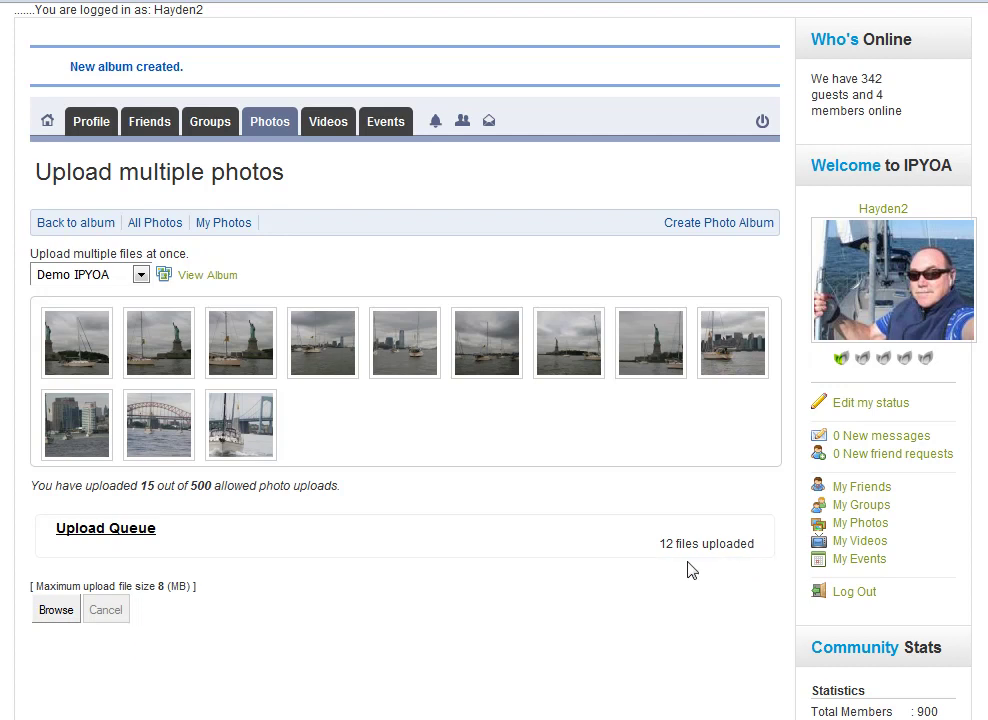
{"action": "left_click", "coordinate": [207, 276]}
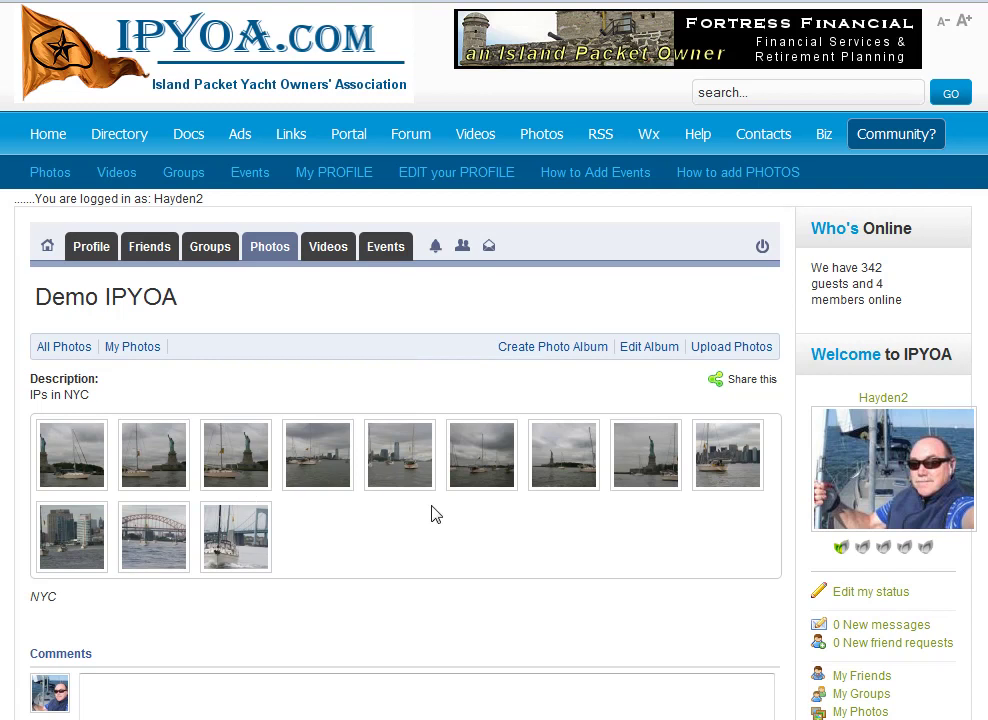
Step: Move the third statue photo later and IMG_5037 to the end, then view the first photo
{"action": "left_click_drag", "start_coordinate": [234, 464], "coordinate": [487, 460]}
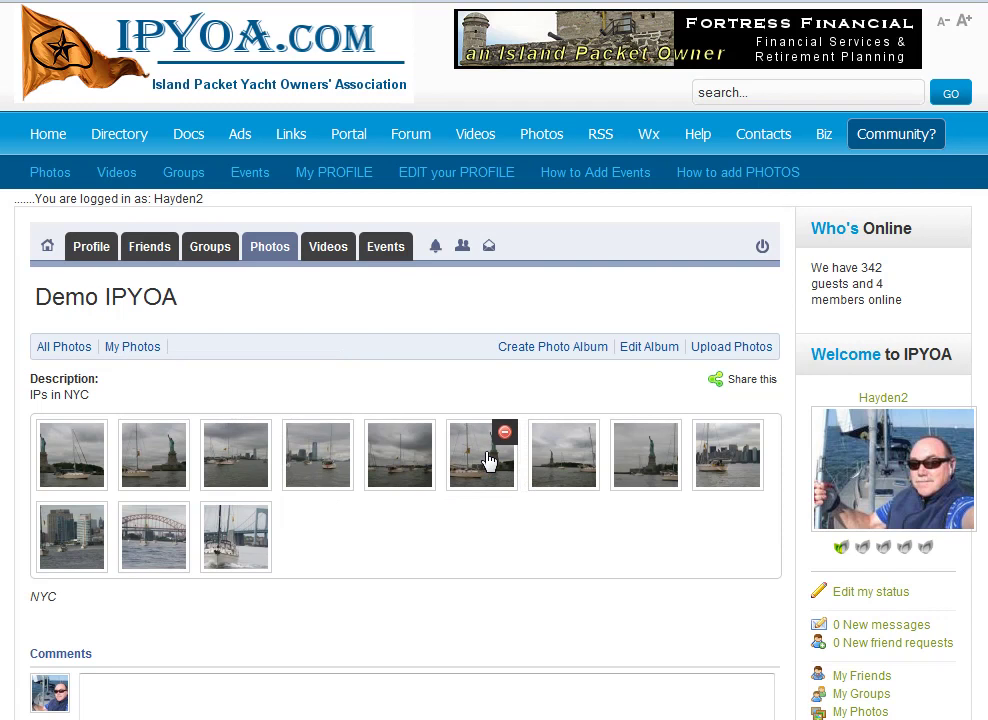
{"action": "left_click_drag", "start_coordinate": [150, 547], "coordinate": [243, 543]}
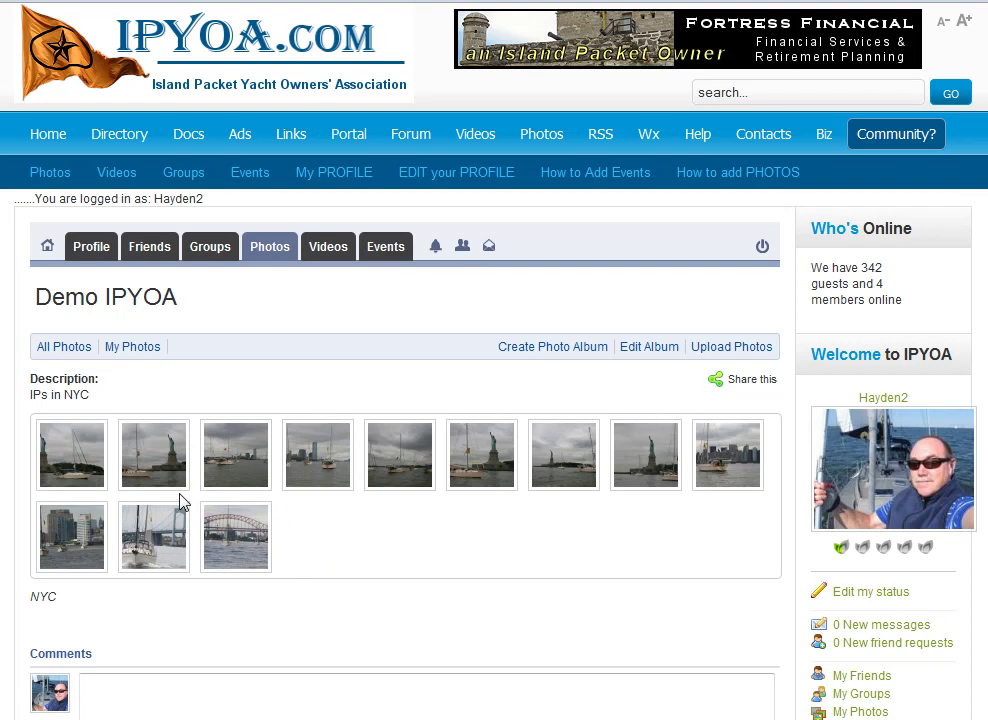
{"action": "mouse_move", "coordinate": [76, 460]}
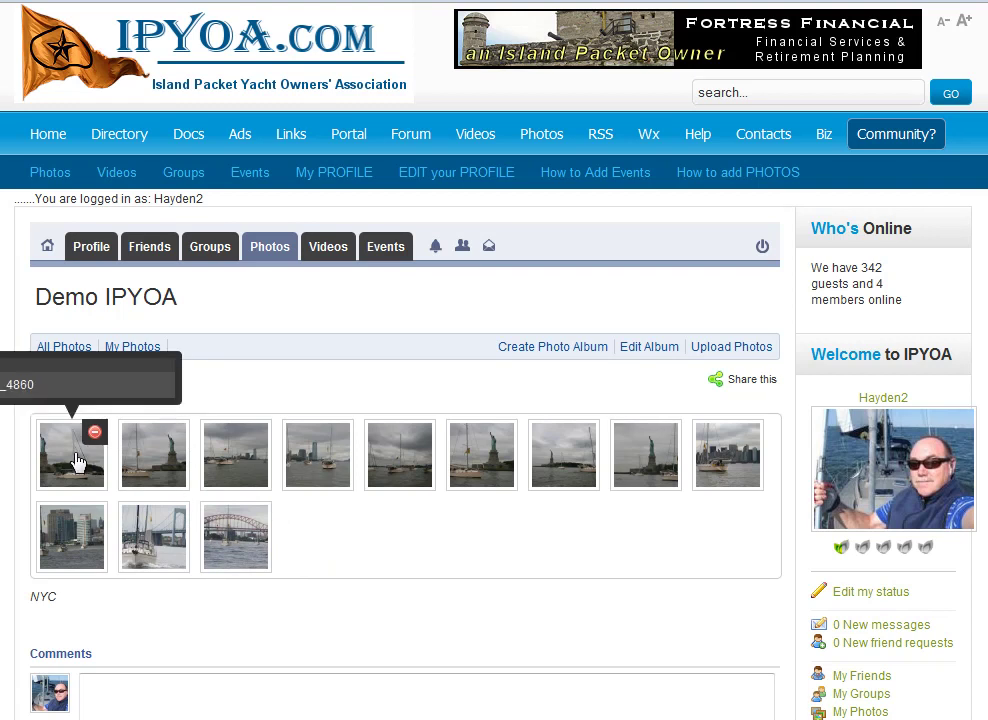
{"action": "left_click", "coordinate": [76, 460]}
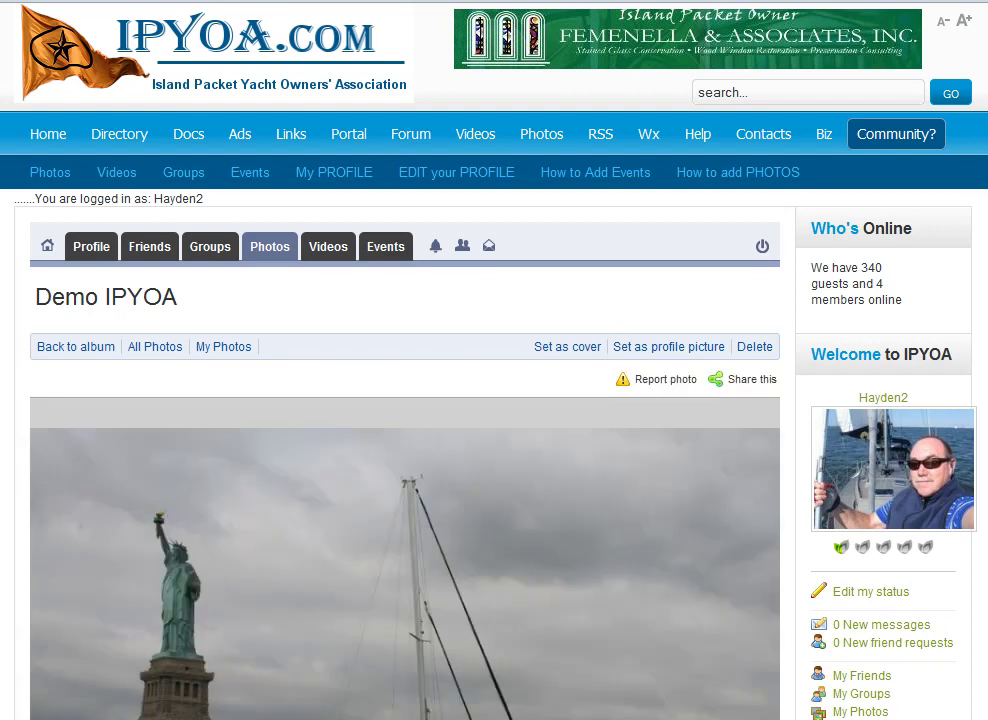
Step: Step through the viewer past IMG_4863 to the third photo, IMG_4871
{"action": "scroll", "coordinate": [400, 450], "scroll_direction": "down", "scroll_amount": 3}
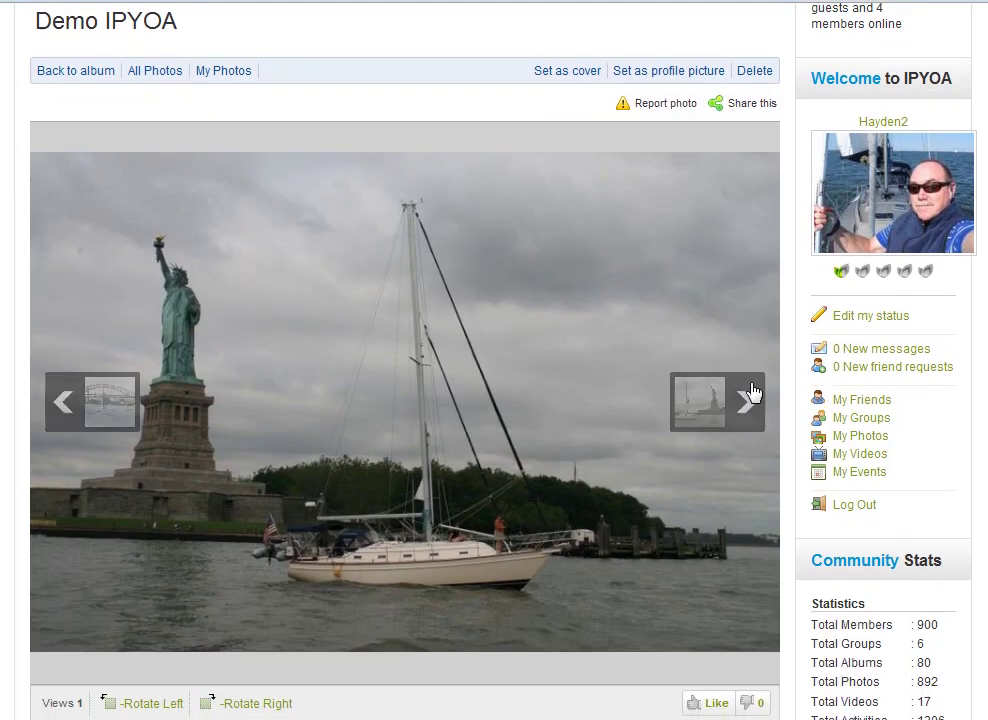
{"action": "left_click", "coordinate": [745, 398]}
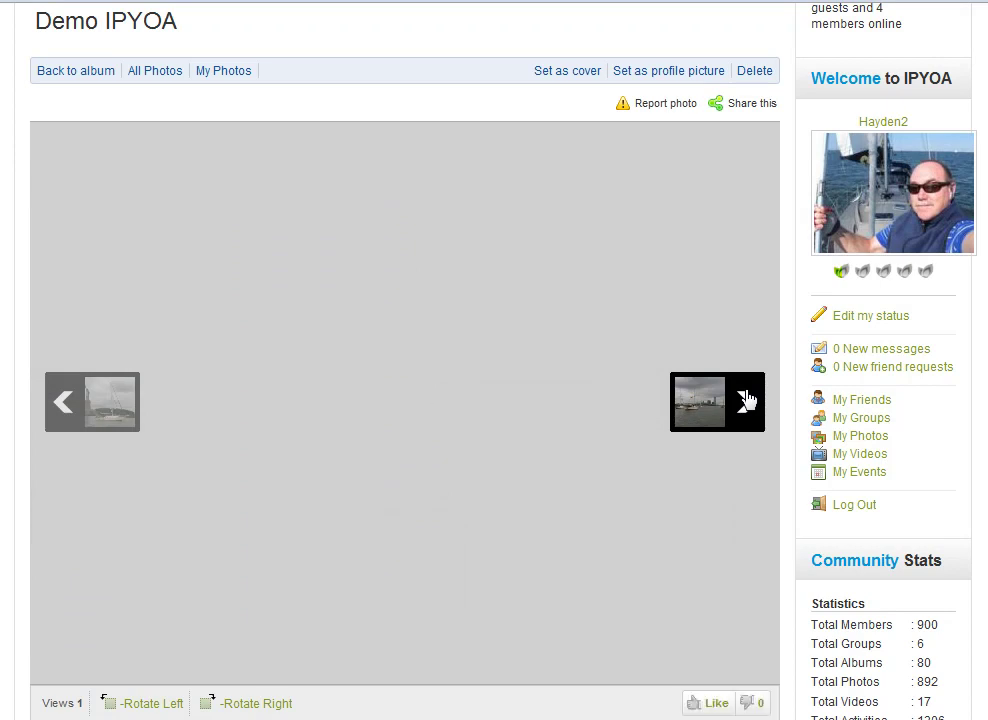
{"action": "scroll", "coordinate": [400, 400], "scroll_direction": "down", "scroll_amount": 1}
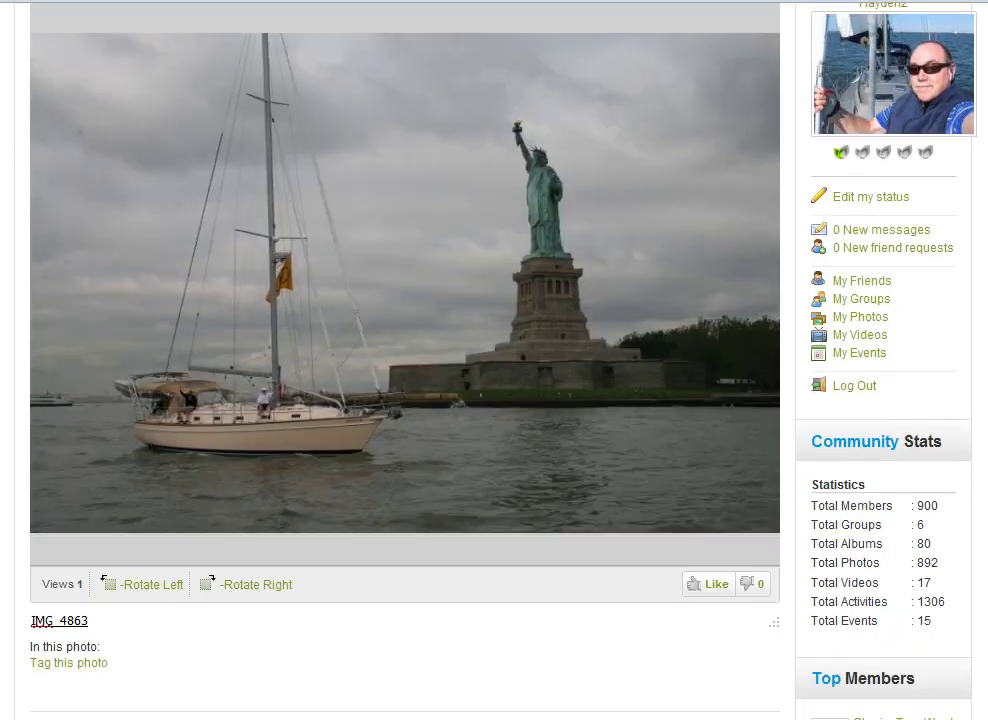
{"action": "left_click", "coordinate": [96, 627]}
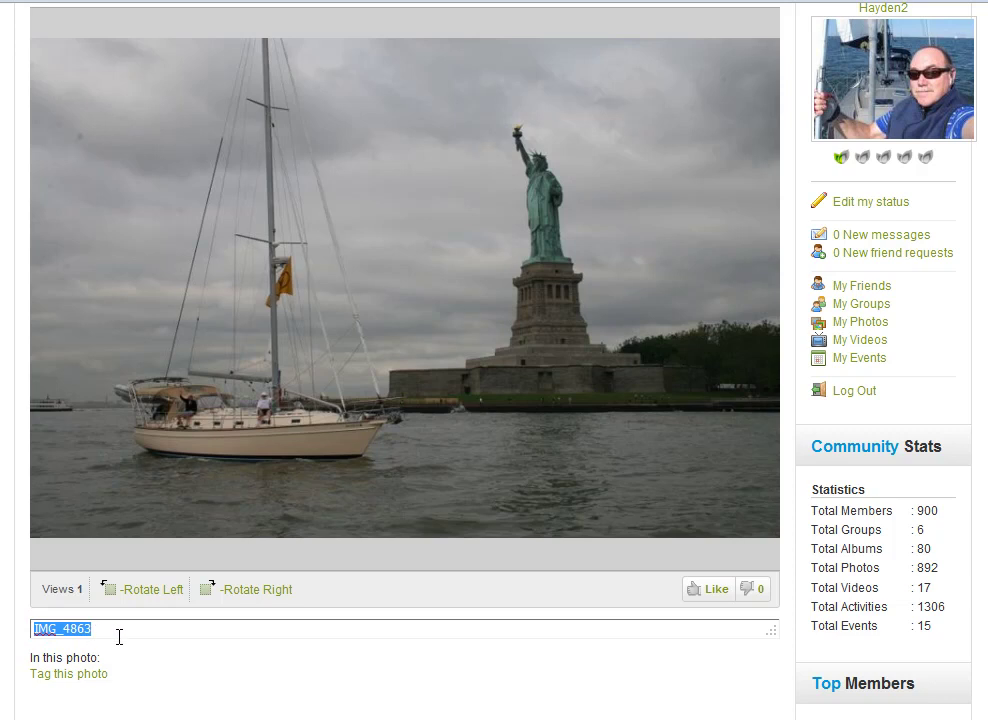
{"action": "left_click", "coordinate": [727, 289]}
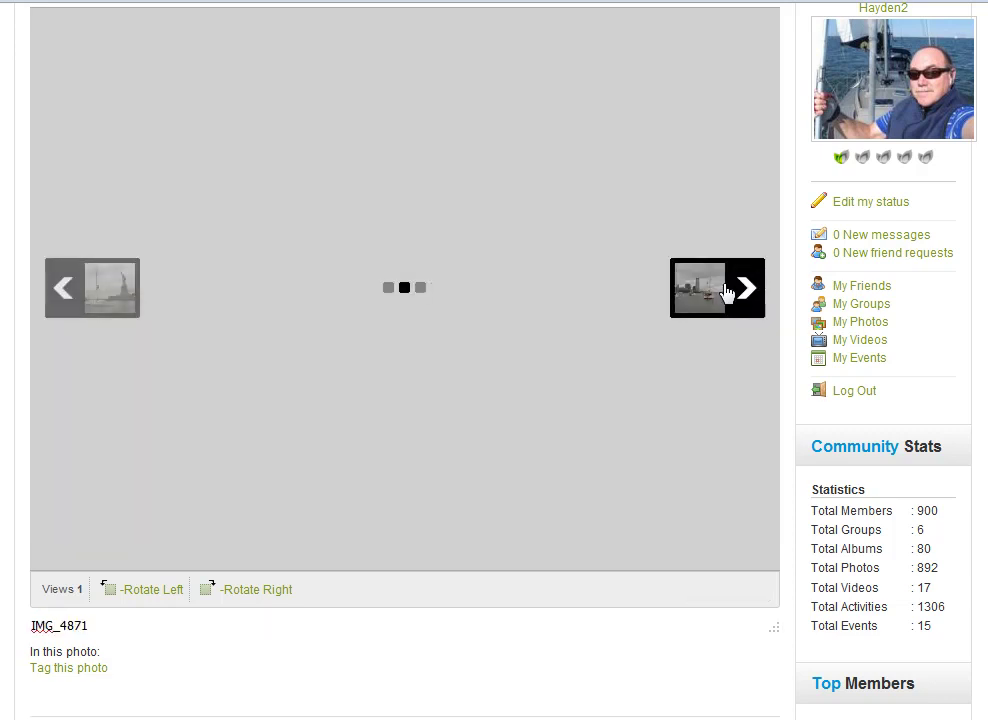